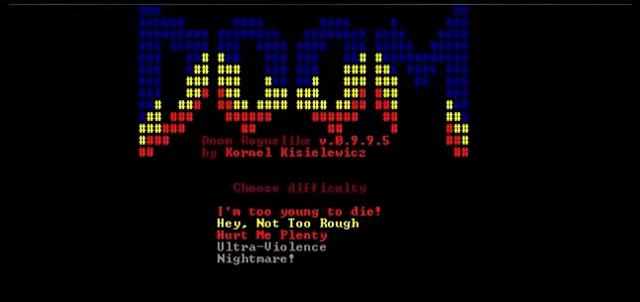
Step: Confirm 'Hey, Not Too Rough' difficulty and preview the Scout and Technician class descriptions
key(Return)
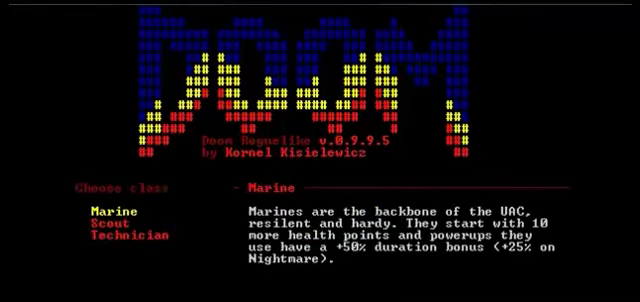
key(Down)
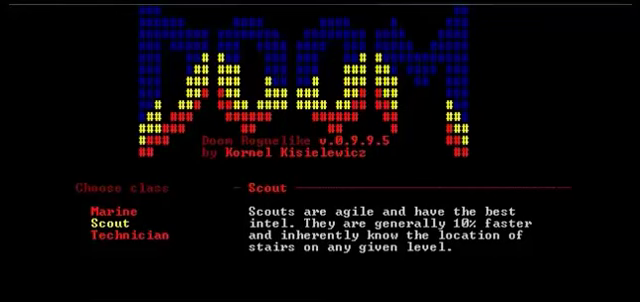
key(Down)
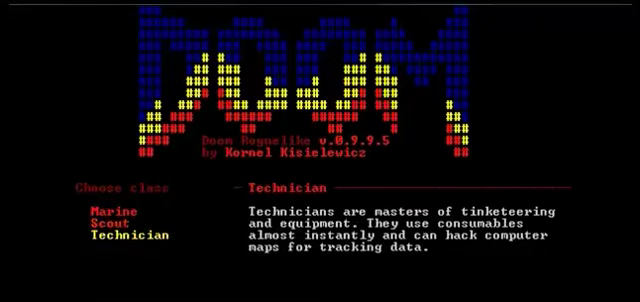
Step: Pick the Marine class, confirm the character name, and scroll the traits to Eagle Eye
key(Down)
key(Return)
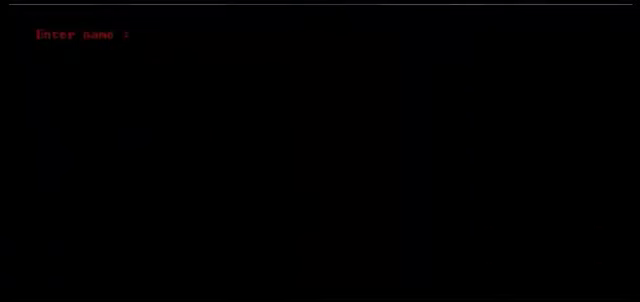
text(Dongs)
key(Return)
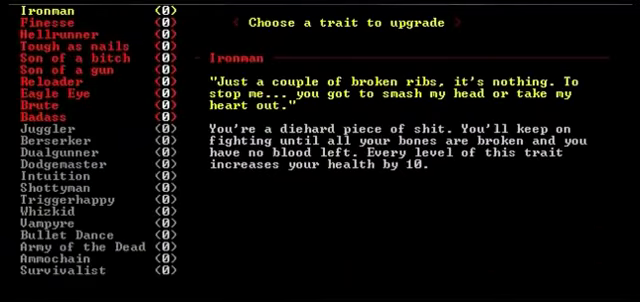
key(Down)
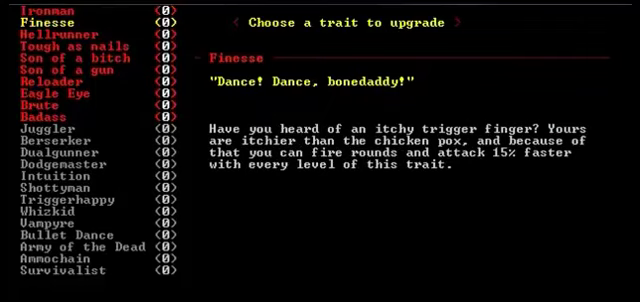
key(Down)
key(Down)
key(Down)
key(Down)
key(Down)
key(Down)
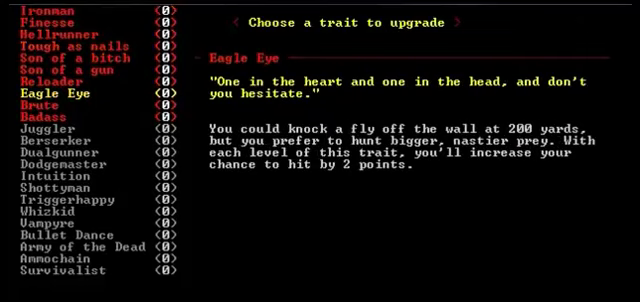
key(Down)
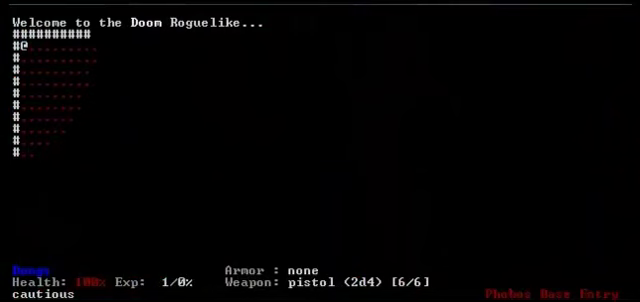
Step: Run along the top corridor to the junction and shoot the first former human dead
key(comma)
key(Right)
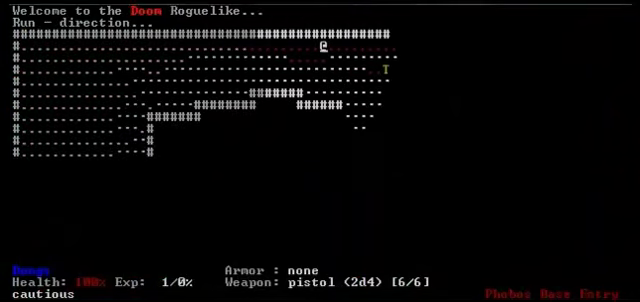
key(comma)
key(Down)
key(Left)
key(Left)
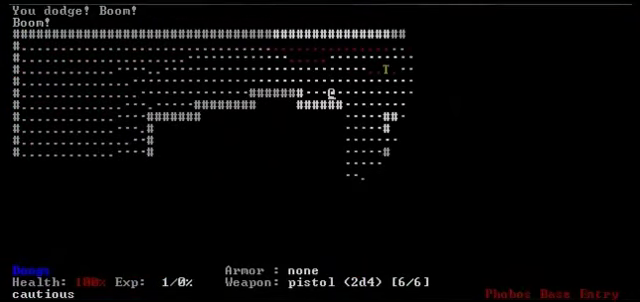
key(f)
key(f)
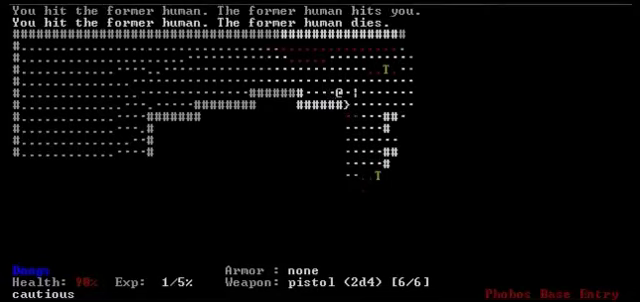
Step: Move down past the dropped pistol and kill the second approaching former human
key(Down)
key(Down)
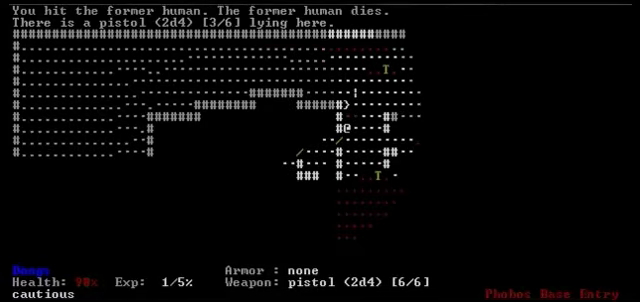
key(Down)
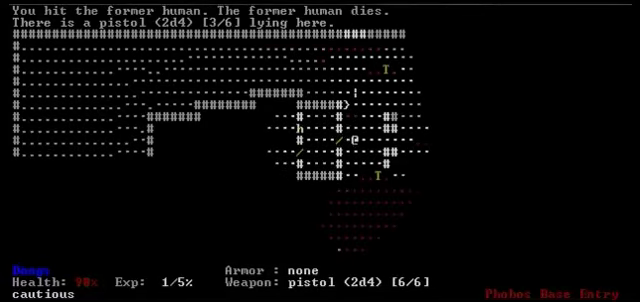
key(Down)
key(Down)
key(Up)
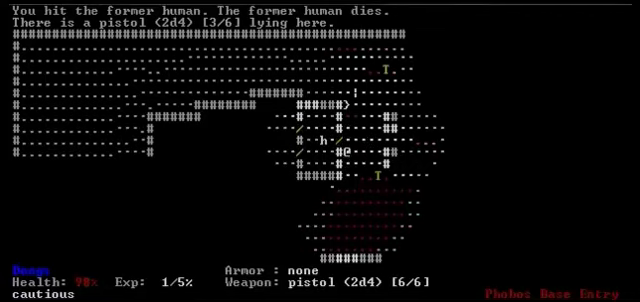
key(f)
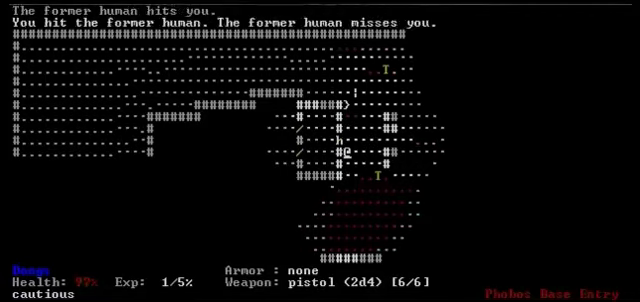
key(f)
Step: Leave the building, wait for the third former human, kill it, and grab the small med-pack
key(Down)
key(Down)
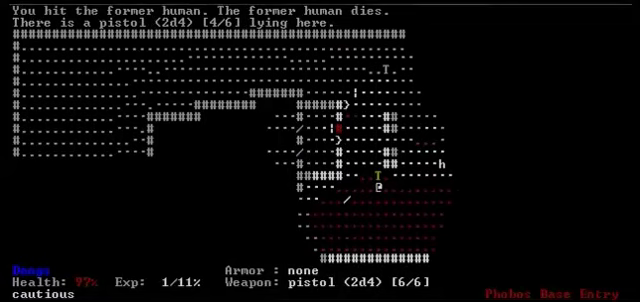
key(Right)
key(Right)
key(Up)
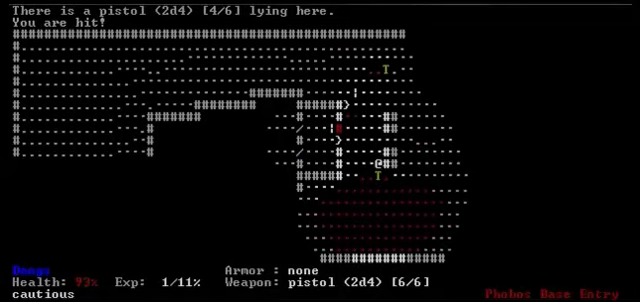
key(period)
key(period)
key(period)
key(f)
key(f)
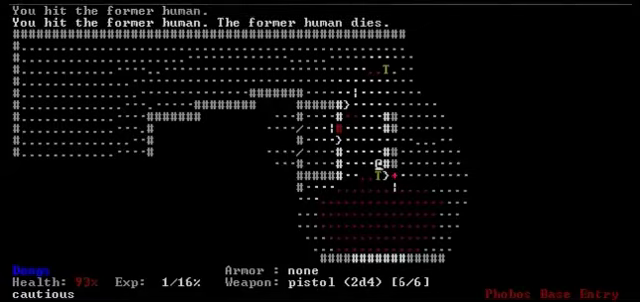
key(Right)
key(Right)
key(g)
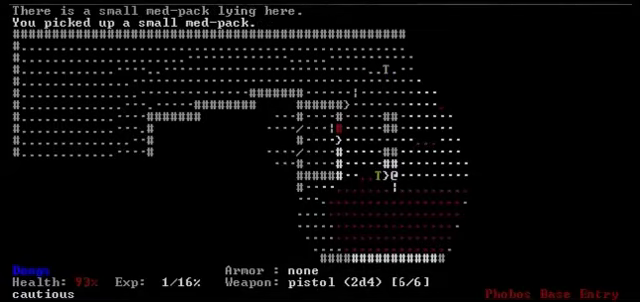
Step: Head up and right into the unexplored area
key(Up)
key(Up)
key(Up)
key(Up)
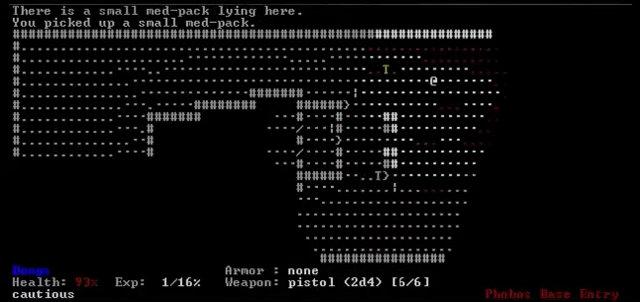
key(Right)
key(Right)
key(Right)
key(Right)
key(Right)
key(Right)
key(Right)
key(Right)
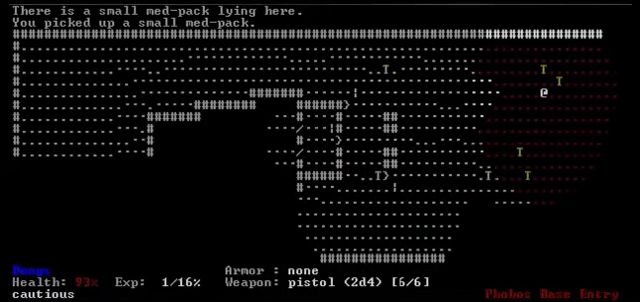
key(Right)
key(Right)
key(Right)
Step: Run down and left along the bottom wall, then advance up-right across the room
key(comma)
key(Down)
key(comma)
key(Left)
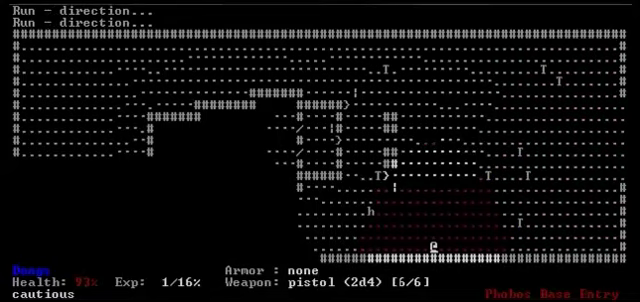
key(Page_Up)
key(Page_Up)
key(Page_Up)
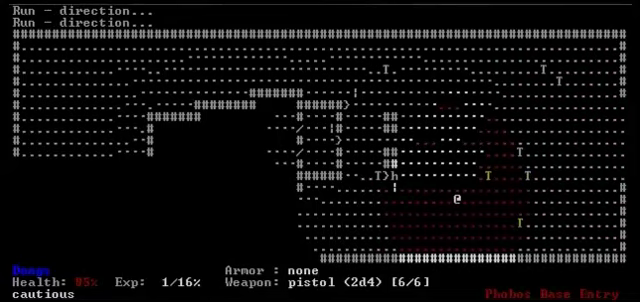
key(Page_Up)
key(Up)
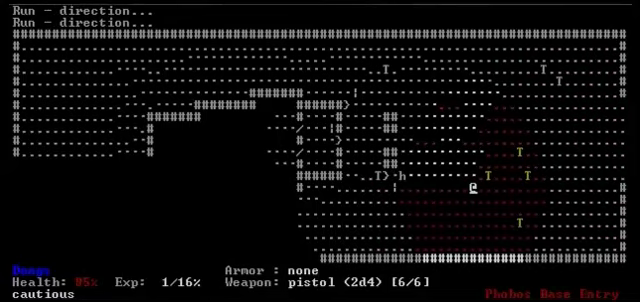
key(Page_Up)
Step: Run up and along the top wall, then diagonally down-left toward the corridors
key(Up)
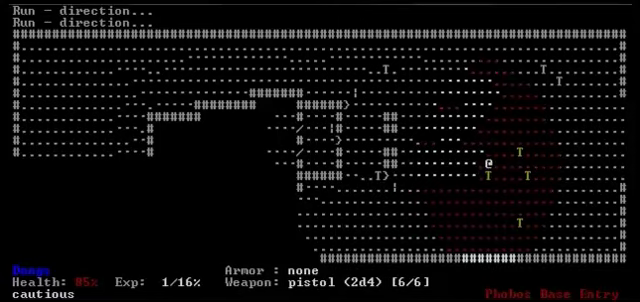
key(Up)
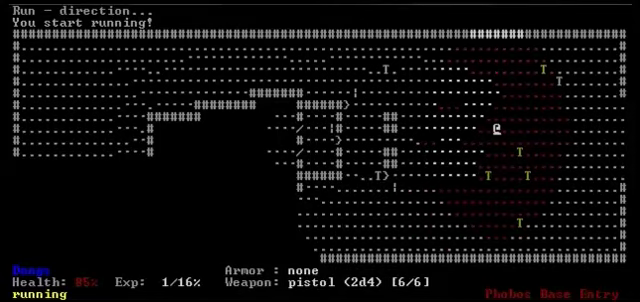
key(Left)
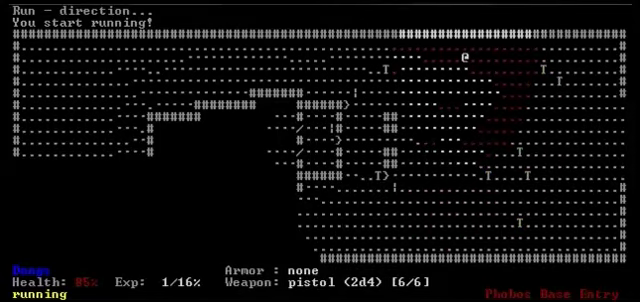
key(End)
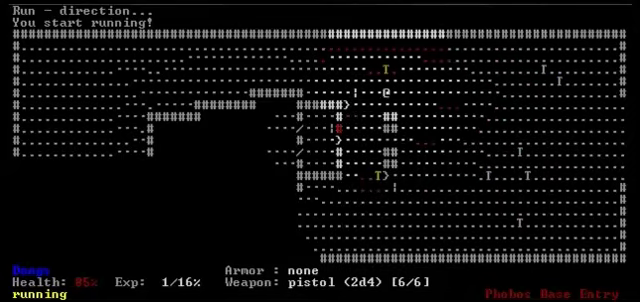
Step: Approach the monster below, then step back and wait for it
key(Down)
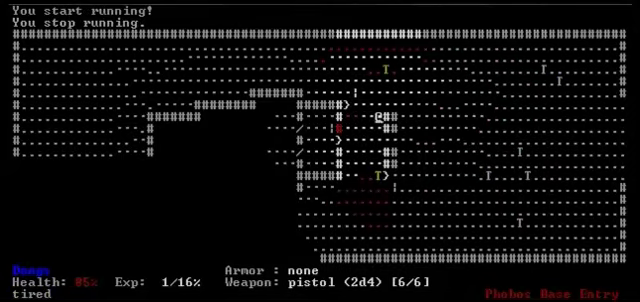
key(Down)
key(Down)
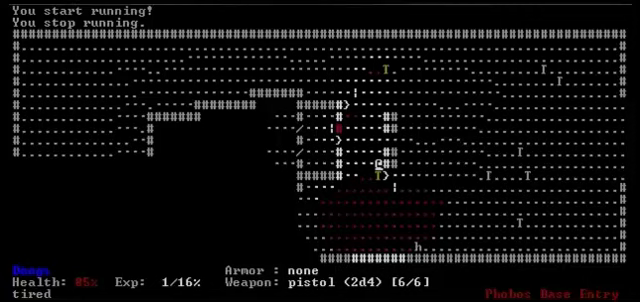
key(Up)
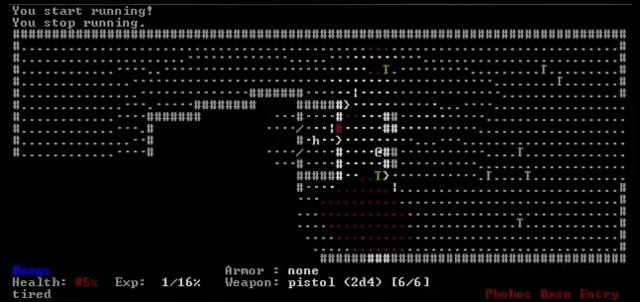
key(period)
key(period)
key(period)
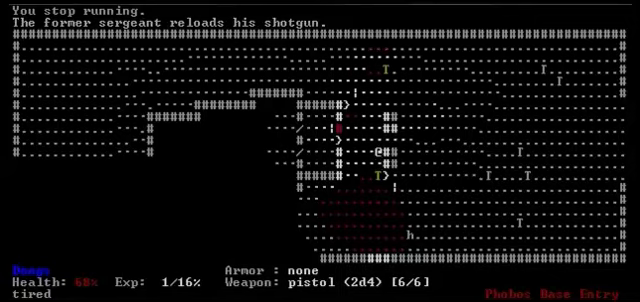
Step: Maneuver beside the doorway and shoot the former sergeant dead
key(Up)
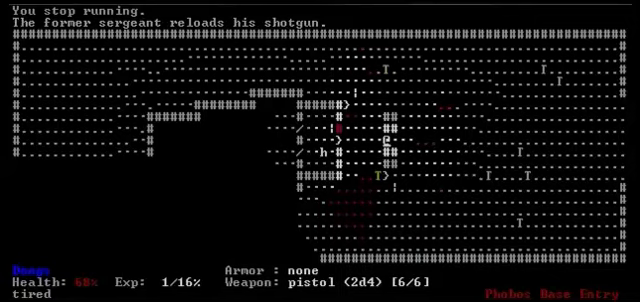
key(Right)
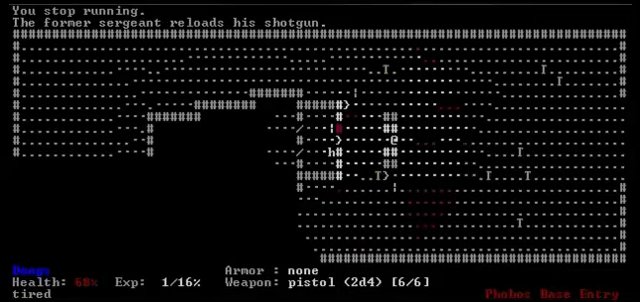
key(Right)
key(Left)
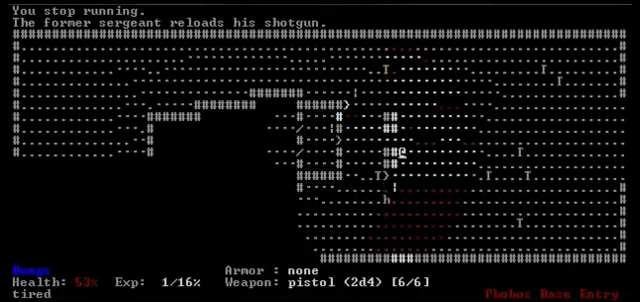
key(Up)
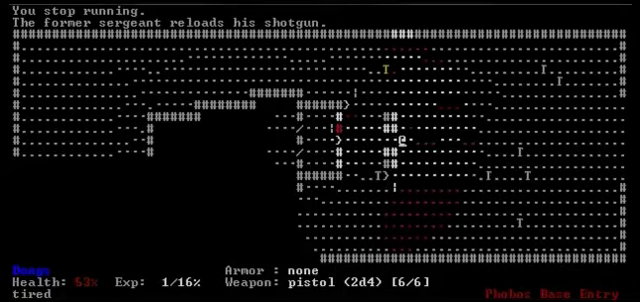
key(Down)
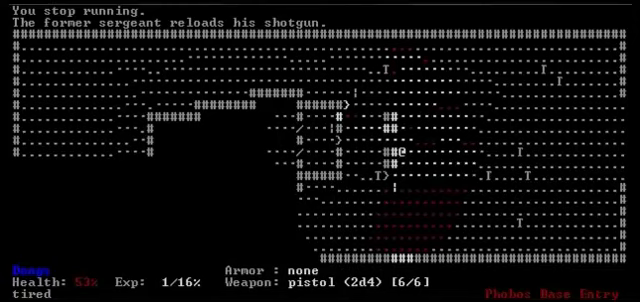
key(f)
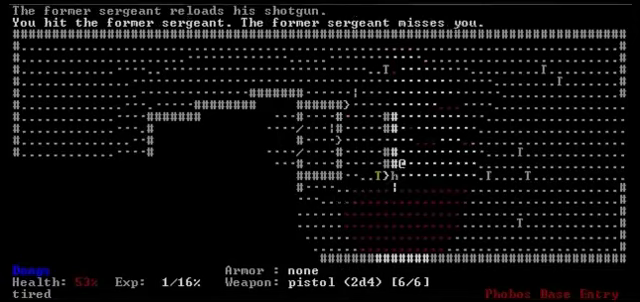
key(f)
key(f)
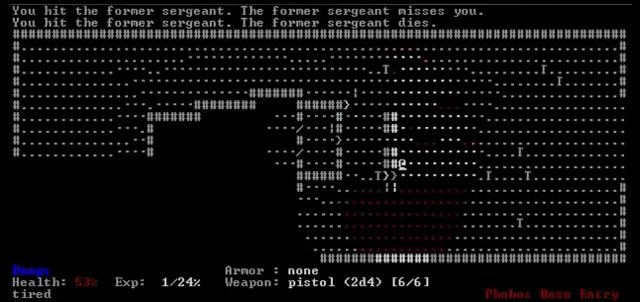
Step: Explore the corridor up-left and bump-attack a former human until it dies
key(Left)
key(Home)
key(Page_Down)
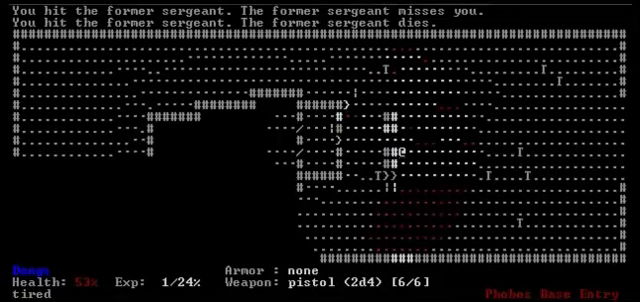
key(Left)
key(Left)
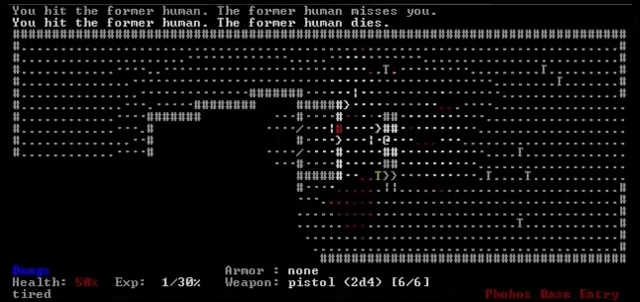
key(Left)
key(Left)
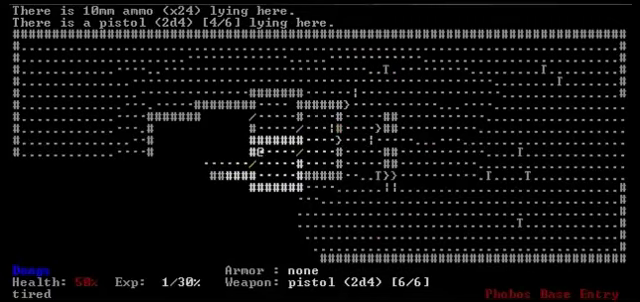
Step: Kill the last former human, collect the 10mm ammo, and walk left to the stairs
key(End)
key(Left)
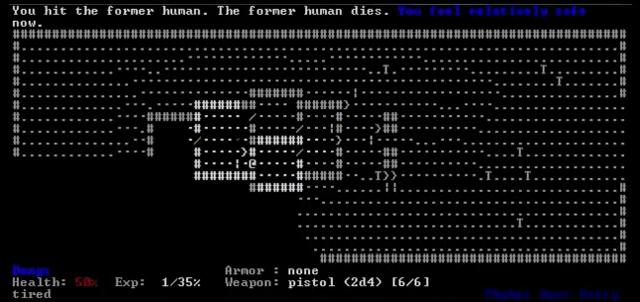
key(Home)
key(Left)
key(Left)
key(Left)
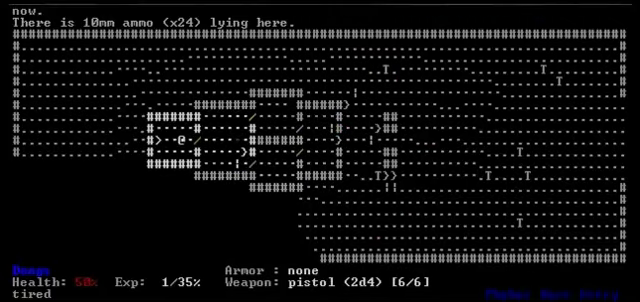
key(Left)
key(Left)
key(Left)
Step: Descend to Phobos level 2 and fire the pistol at the former humans
key(greater)
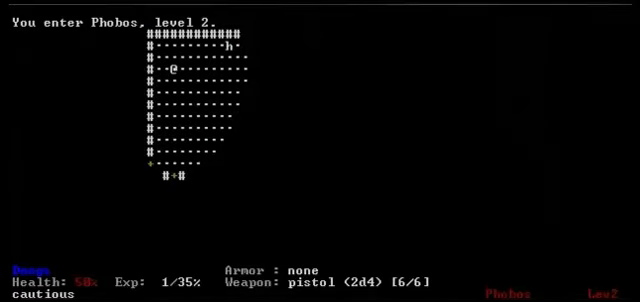
key(Right)
key(Right)
key(Right)
key(Right)
key(Up)
key(Right)
key(f)
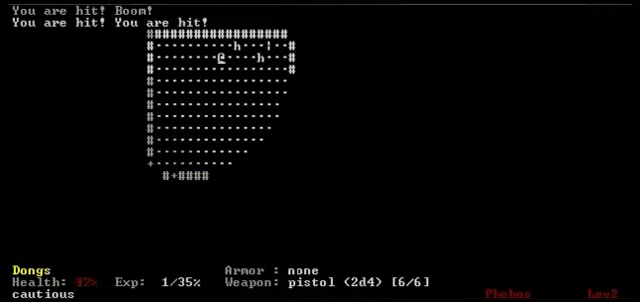
key(f)
key(f)
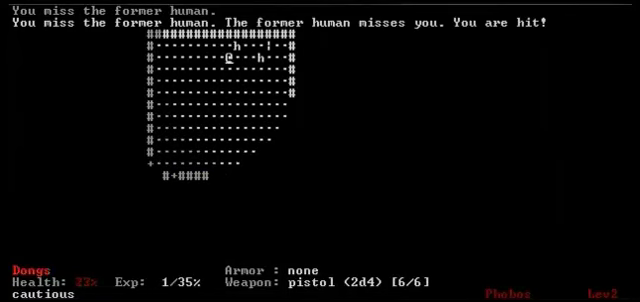
key(f)
key(f)
key(f)
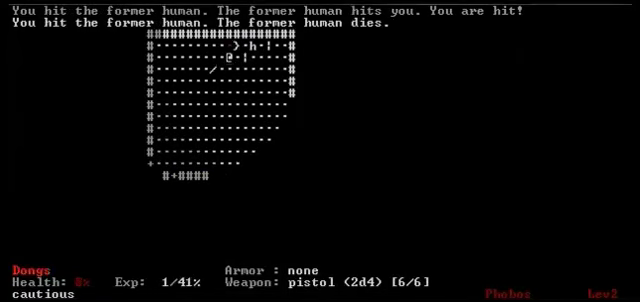
Step: Use a small med-pack from the inventory and keep shooting the former human
key(i)
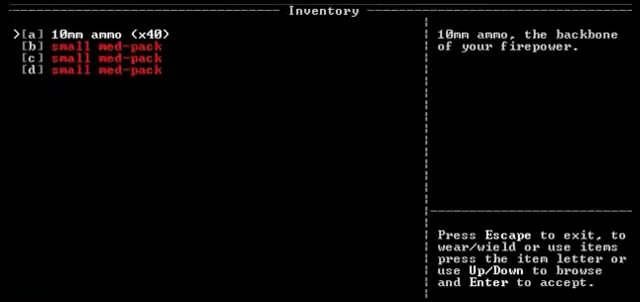
key(b)
key(f)
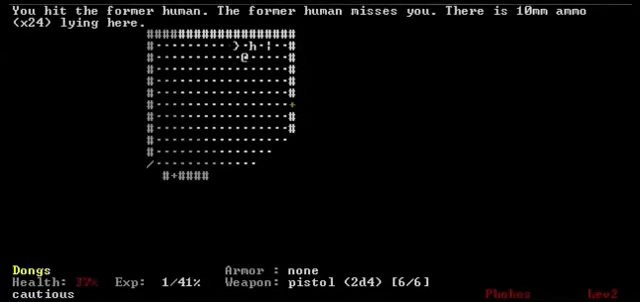
key(f)
key(f)
Step: Walk toward the room's lower-left corner and heal with another small med-pack
key(Down)
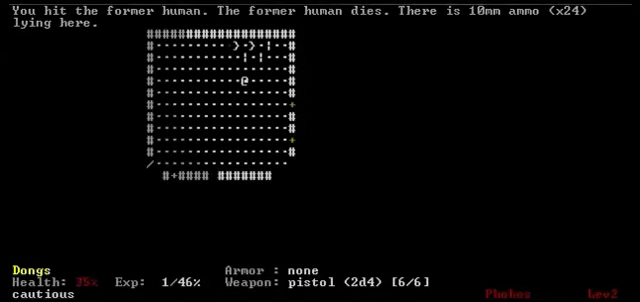
key(Down)
key(Down)
key(Down)
key(Down)
key(Left)
key(Left)
key(Left)
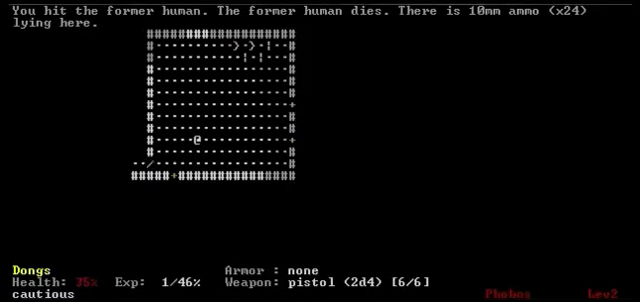
key(Left)
key(Left)
key(Left)
key(Left)
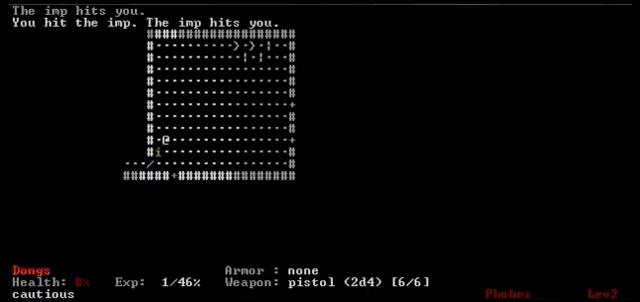
key(i)
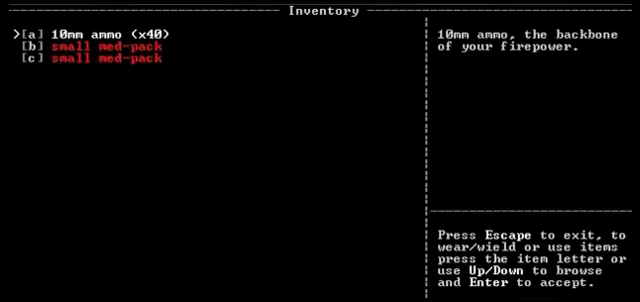
key(b)
Step: Kill the imp and former sergeant, heal again, and step onto the shotgun shells
key(Left)
key(Left)
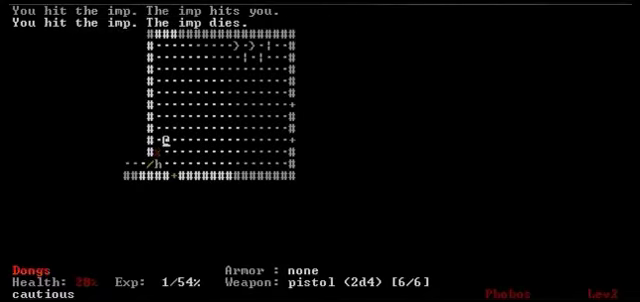
key(Left)
key(Down)
key(Down)
key(Down)
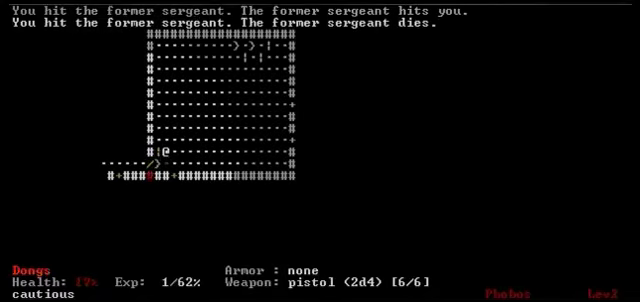
key(i)
key(b)
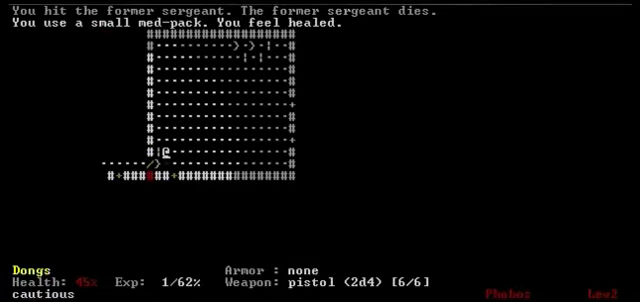
key(Down)
Step: Head into the western room and attack the imp beside the wall
key(Left)
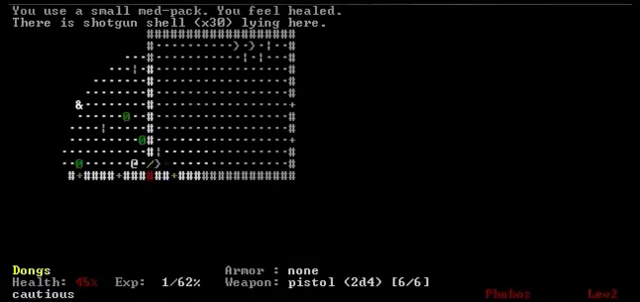
key(Home)
key(Home)
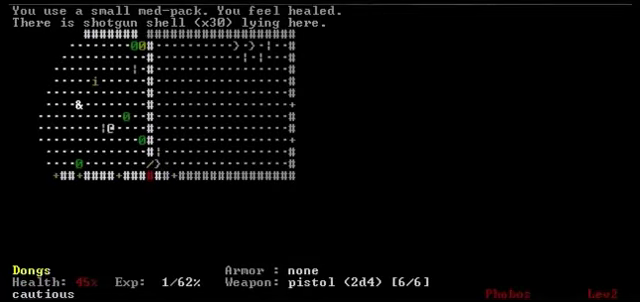
key(Page_Down)
key(Right)
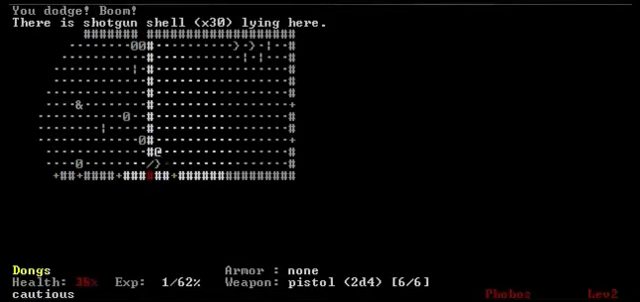
key(f)
key(f)
key(f)
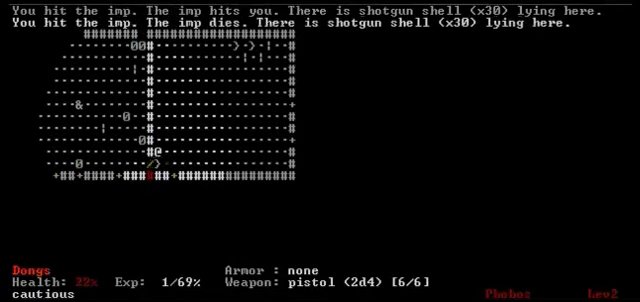
Step: Open the south door, fight the imp in the doorway, and enter the lower room
key(Down)
key(Left)
key(Left)
key(Left)
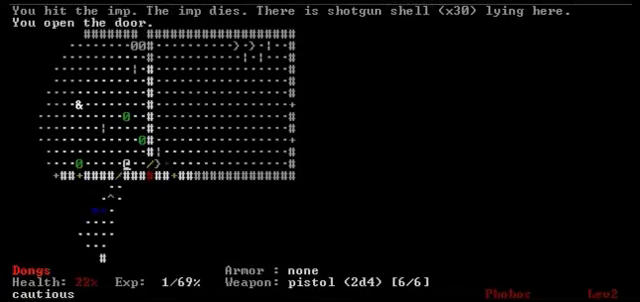
key(Down)
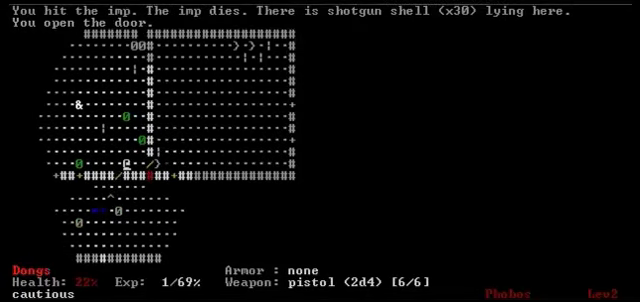
key(f)
key(f)
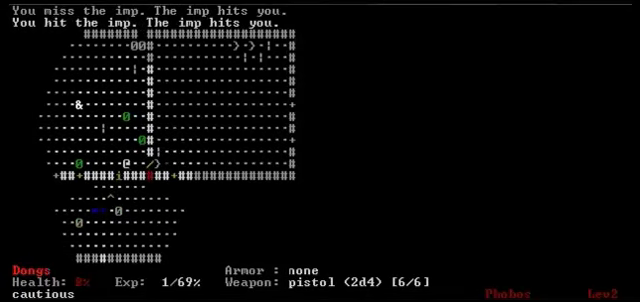
key(f)
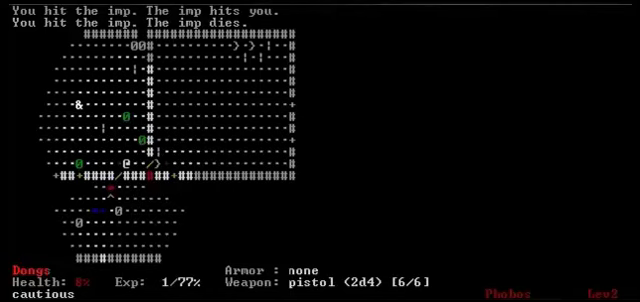
key(End)
key(End)
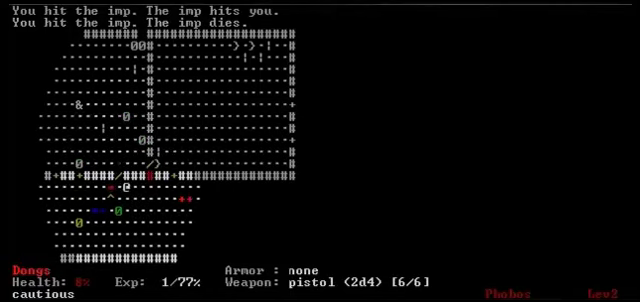
key(Right)
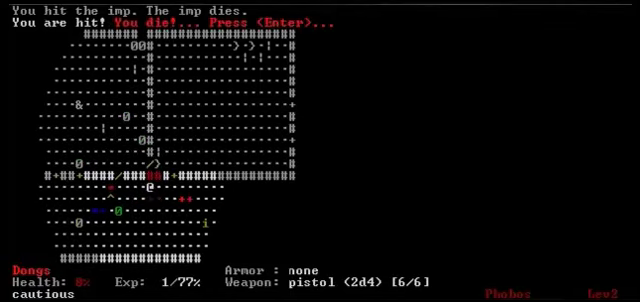